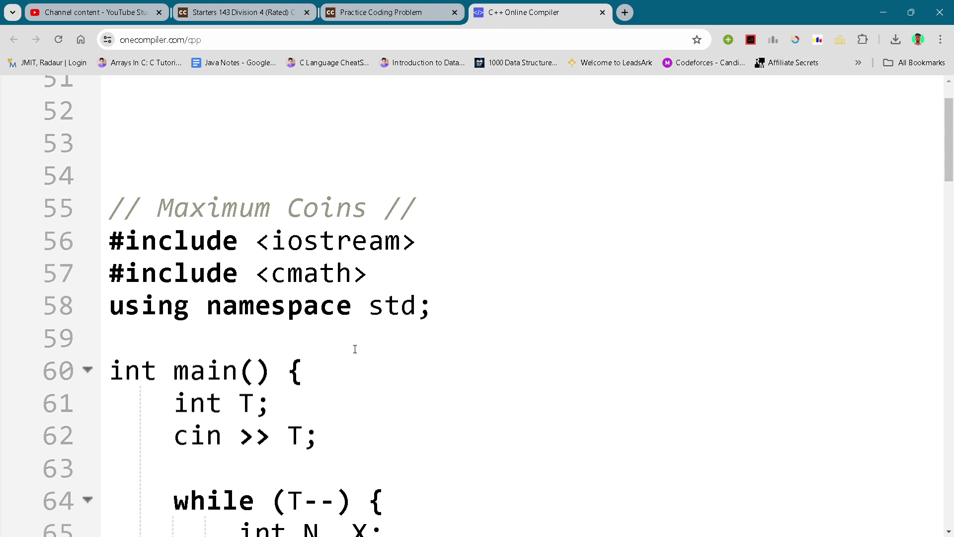
{"action": "left_click", "coordinate": [276, 317]}
{"action": "scroll", "coordinate": [276, 316], "scroll_direction": "down", "scroll_amount": 1}
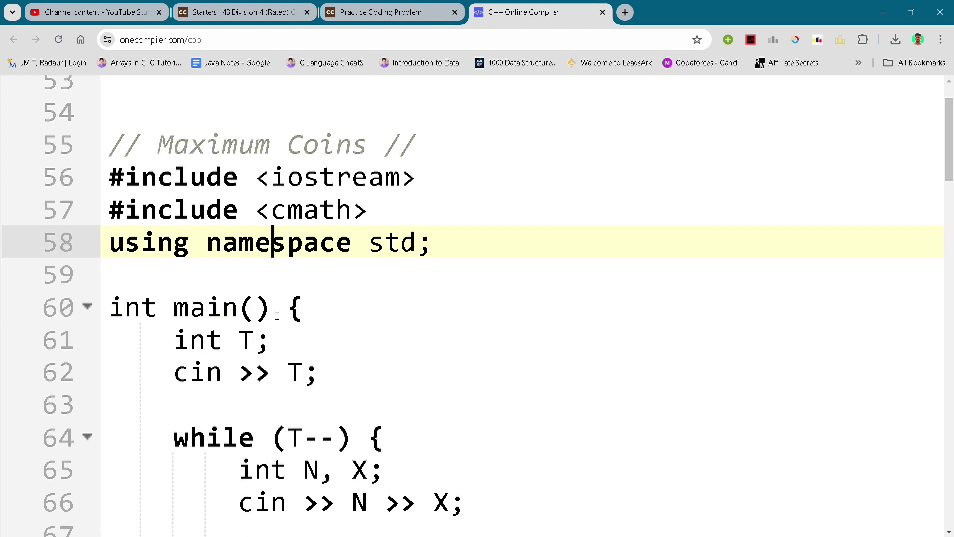
{"action": "scroll", "coordinate": [277, 316], "scroll_direction": "down", "scroll_amount": 2}
{"action": "left_click", "coordinate": [277, 316]}
{"action": "left_click", "coordinate": [353, 349]}
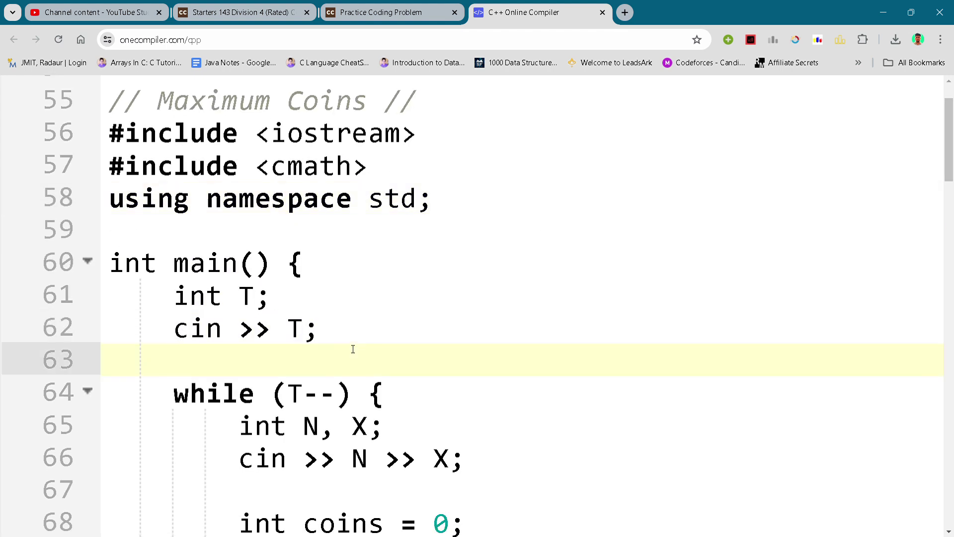
{"action": "scroll", "coordinate": [351, 350], "scroll_direction": "down", "scroll_amount": 1}
{"action": "left_click", "coordinate": [354, 348]}
{"action": "left_click", "coordinate": [453, 385]}
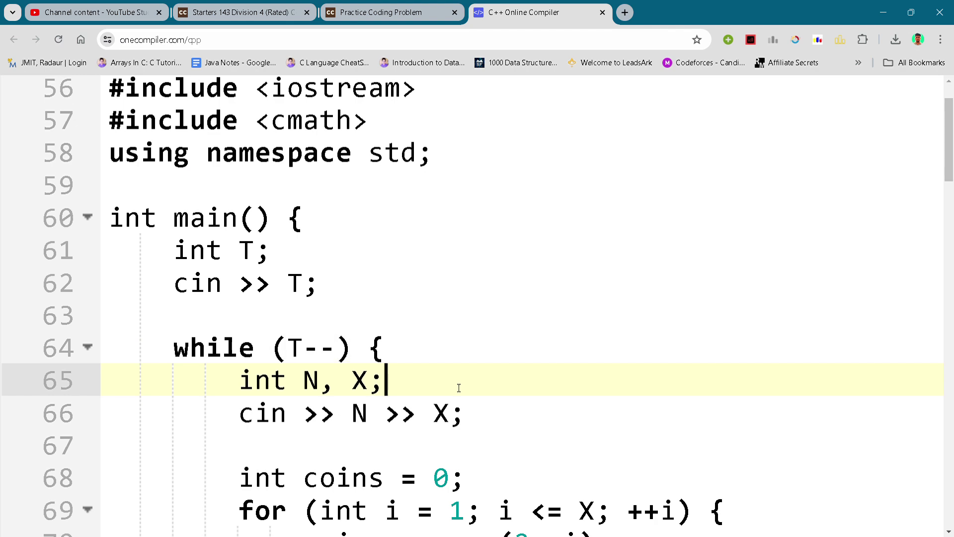
{"action": "scroll", "coordinate": [488, 390], "scroll_direction": "down", "scroll_amount": 1}
{"action": "left_click", "coordinate": [487, 393]}
{"action": "scroll", "coordinate": [488, 393], "scroll_direction": "down", "scroll_amount": 1}
{"action": "left_click", "coordinate": [489, 391]}
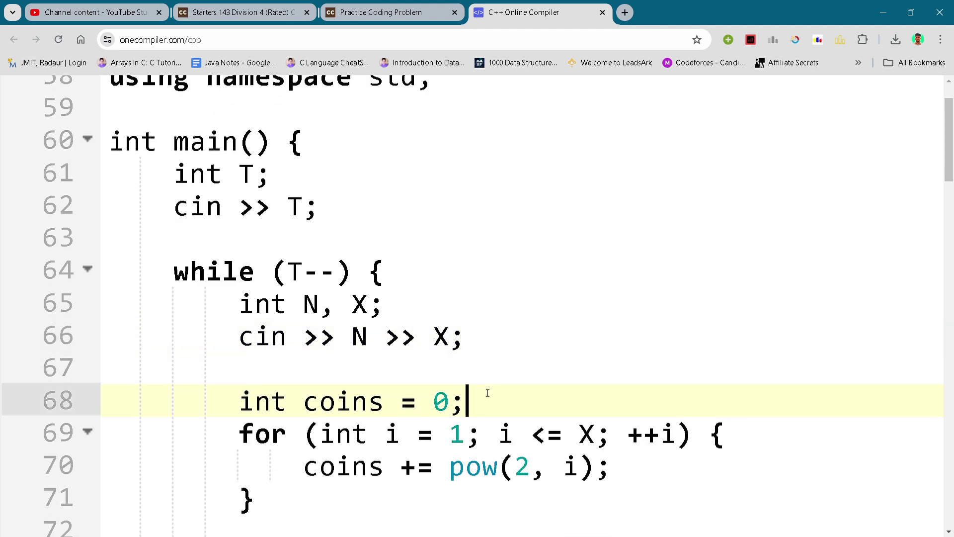
{"action": "scroll", "coordinate": [490, 391], "scroll_direction": "down", "scroll_amount": 2}
{"action": "left_click", "coordinate": [555, 442]}
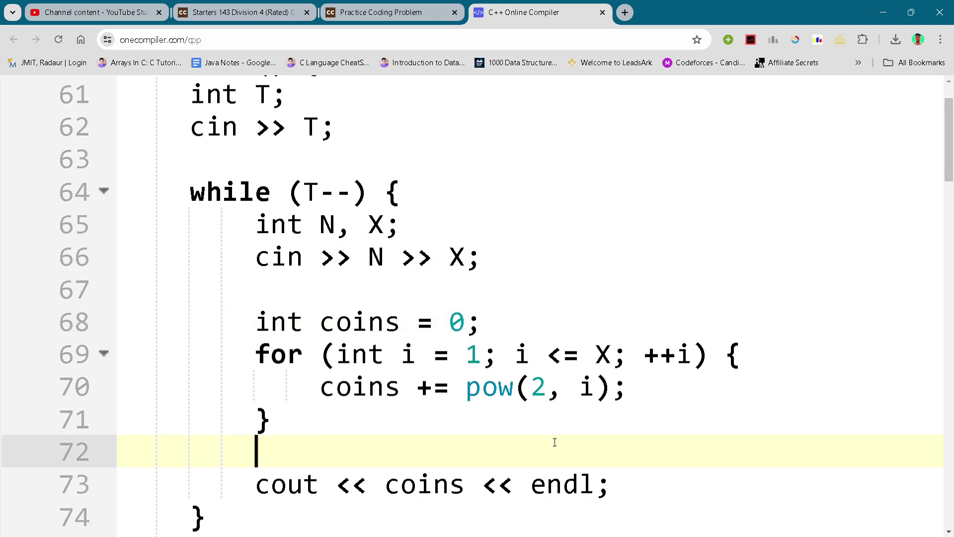
{"action": "scroll", "coordinate": [555, 442], "scroll_direction": "down", "scroll_amount": 1}
{"action": "left_click", "coordinate": [656, 484]}
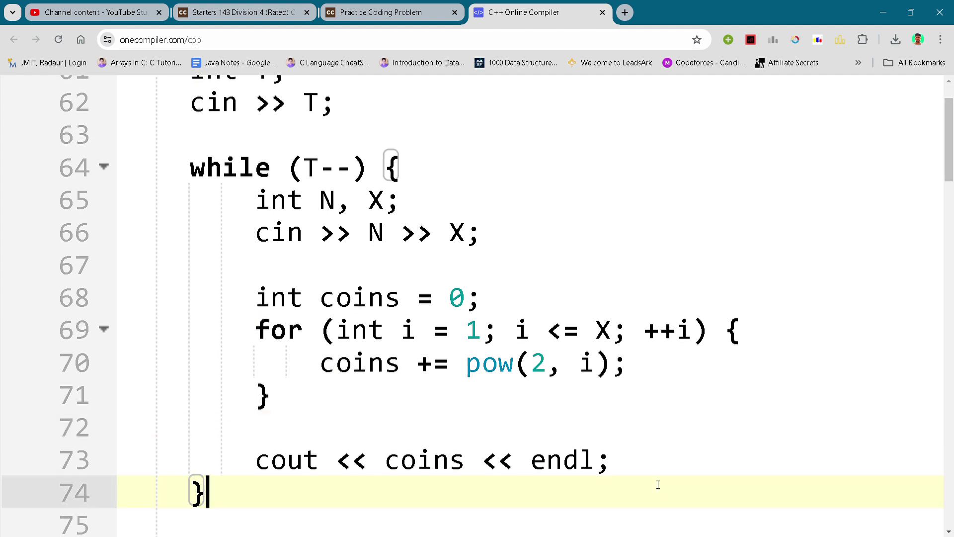
{"action": "scroll", "coordinate": [655, 483], "scroll_direction": "down", "scroll_amount": 1}
{"action": "left_click", "coordinate": [658, 484]}
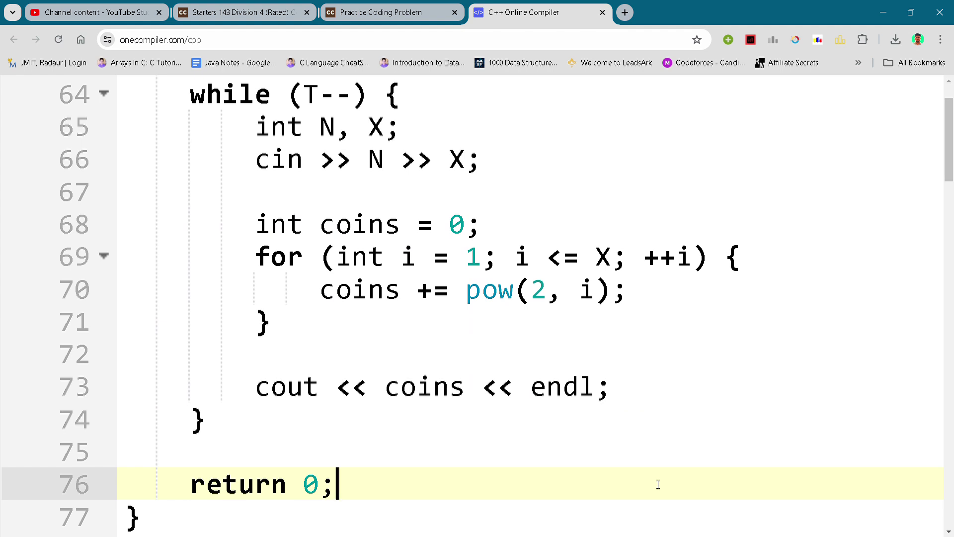
{"action": "left_click", "coordinate": [672, 451]}
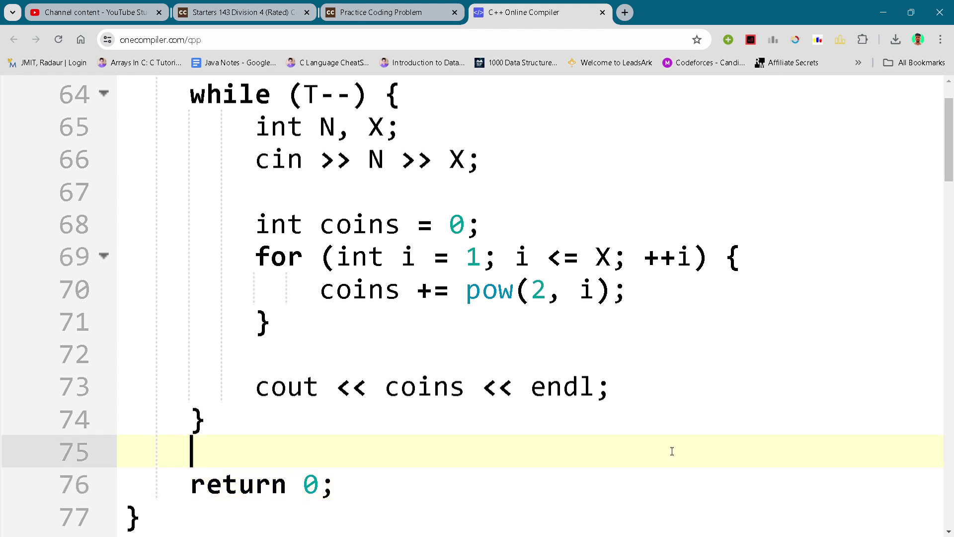
{"action": "scroll", "coordinate": [709, 388], "scroll_direction": "down", "scroll_amount": 1}
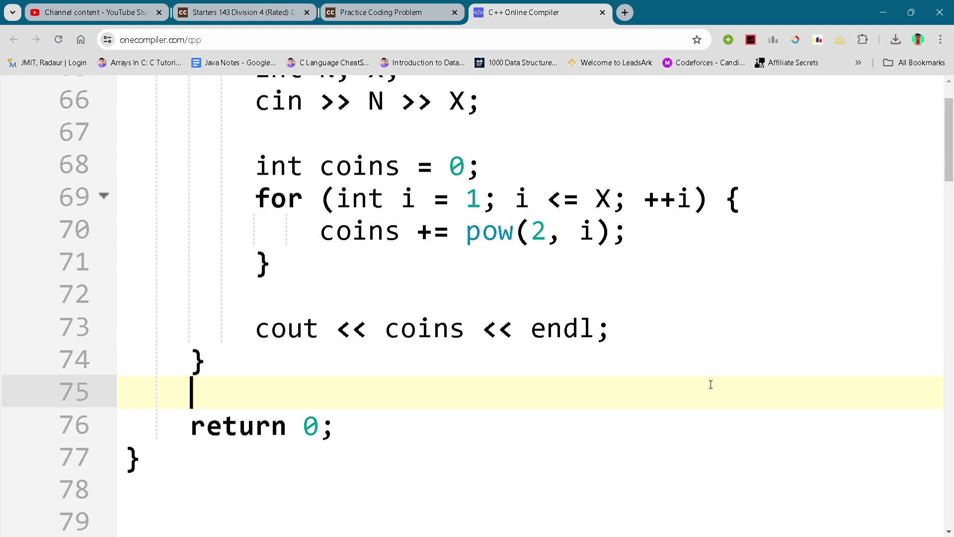
{"action": "scroll", "coordinate": [711, 384], "scroll_direction": "up", "scroll_amount": 1}
{"action": "scroll", "coordinate": [711, 383], "scroll_direction": "down", "scroll_amount": 2}
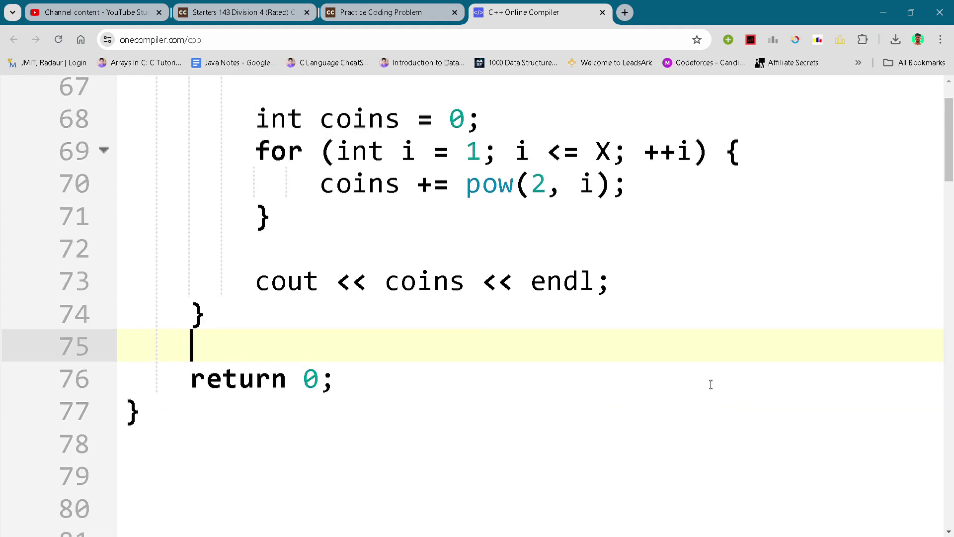
{"action": "scroll", "coordinate": [711, 384], "scroll_direction": "up", "scroll_amount": 1}
{"action": "key", "text": "Up"}
{"action": "key", "text": "End"}
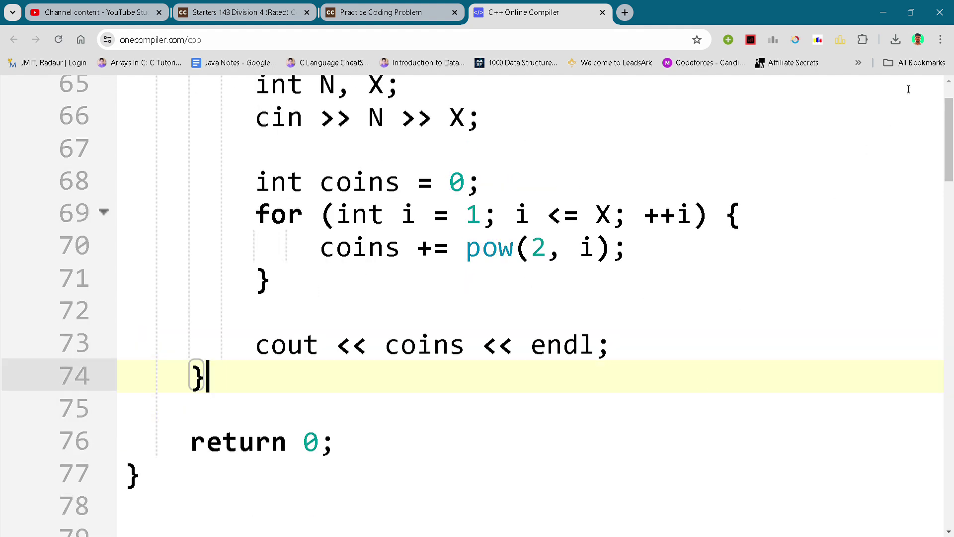